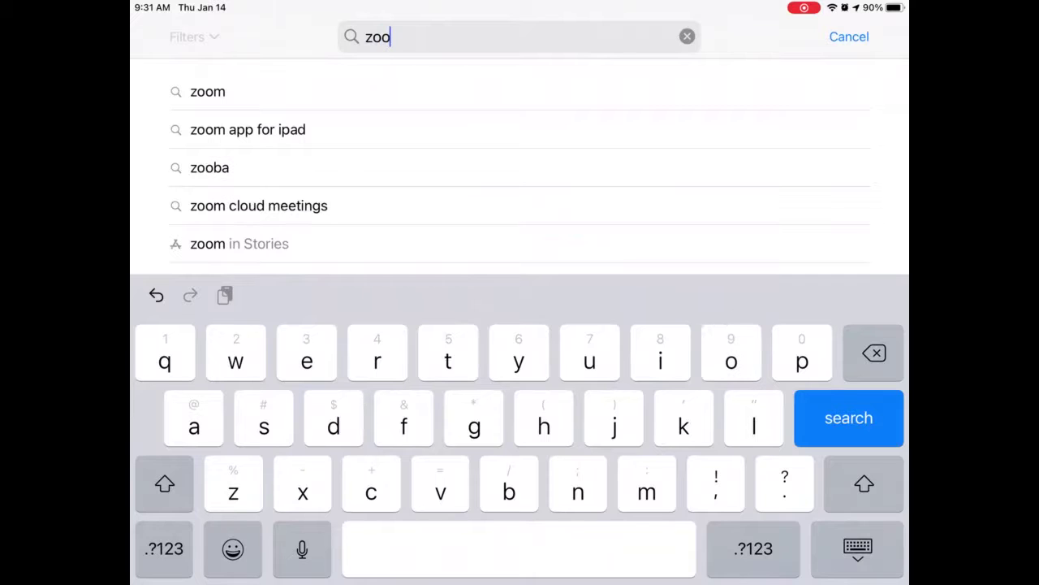
Submit the 'zoom' search in the iPad App Store
key("Return")
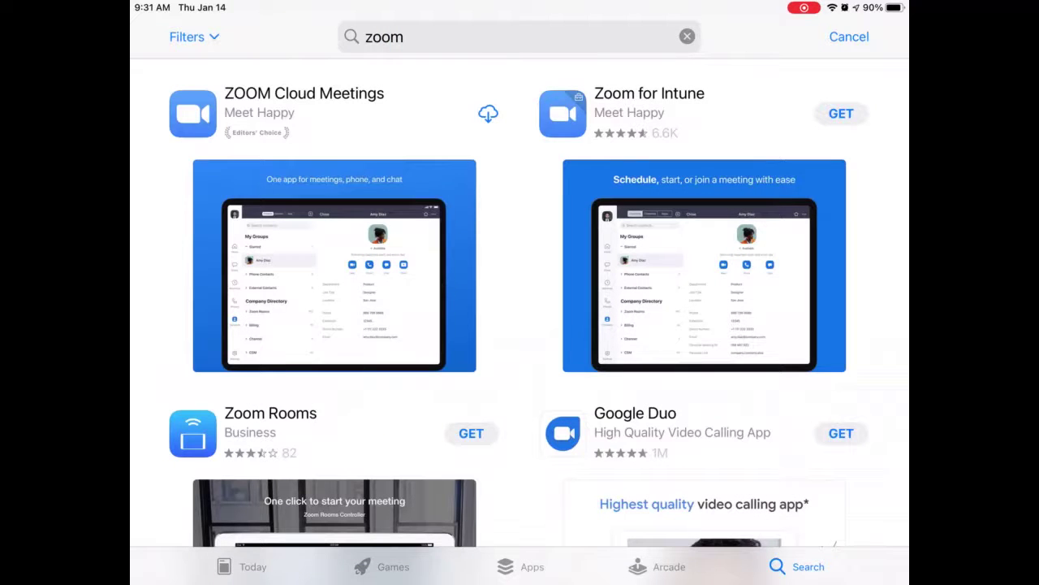
Open the ZOOM Cloud Meetings page and start its download to the iPad
left_click(304, 94)
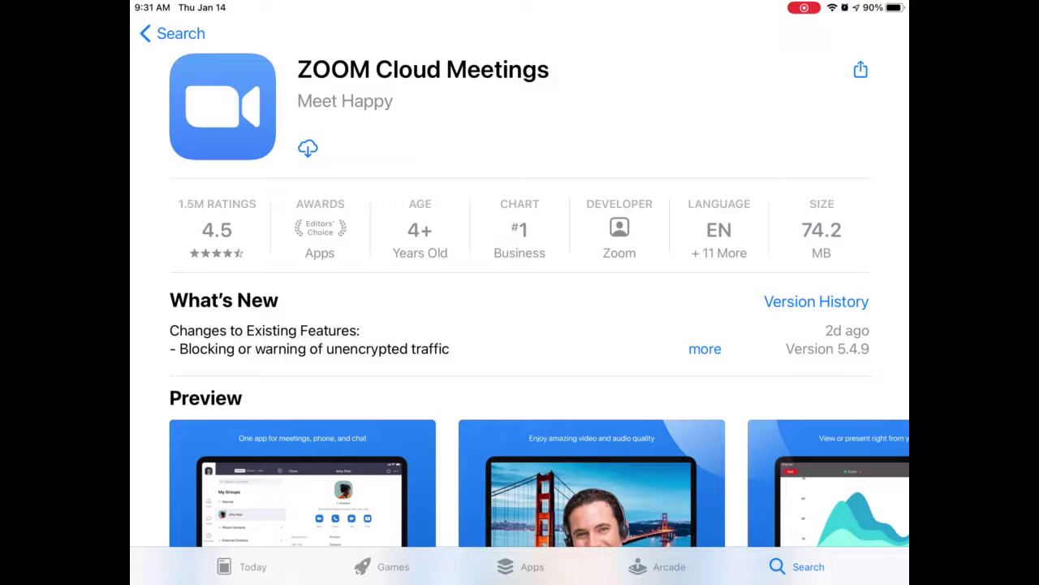
left_click(308, 147)
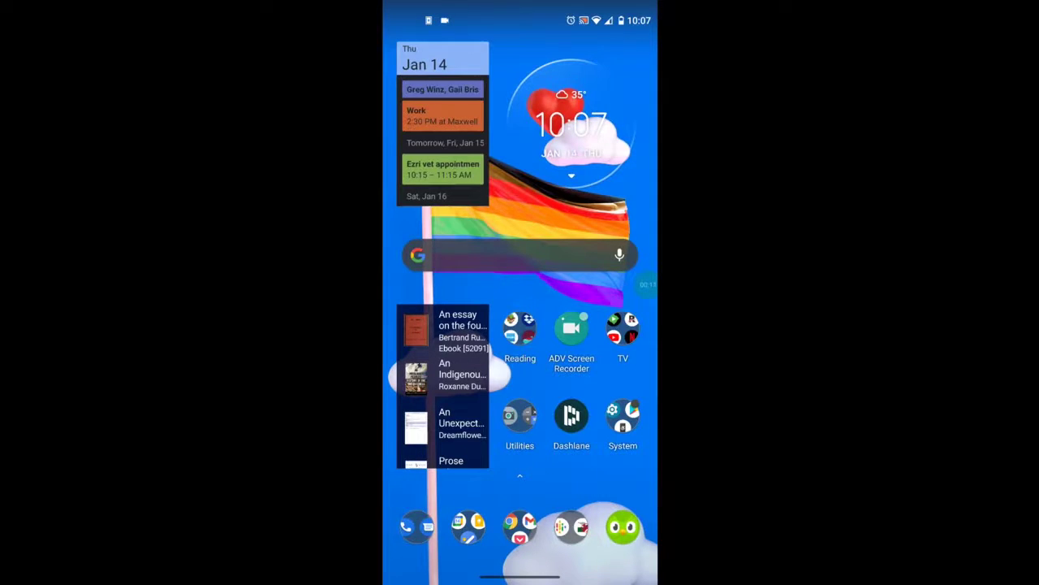
Open the Play Store from the Android app drawer and search for 'zoom'
left_click_drag(519, 488, 520, 244)
scroll(519, 325, "down", 2)
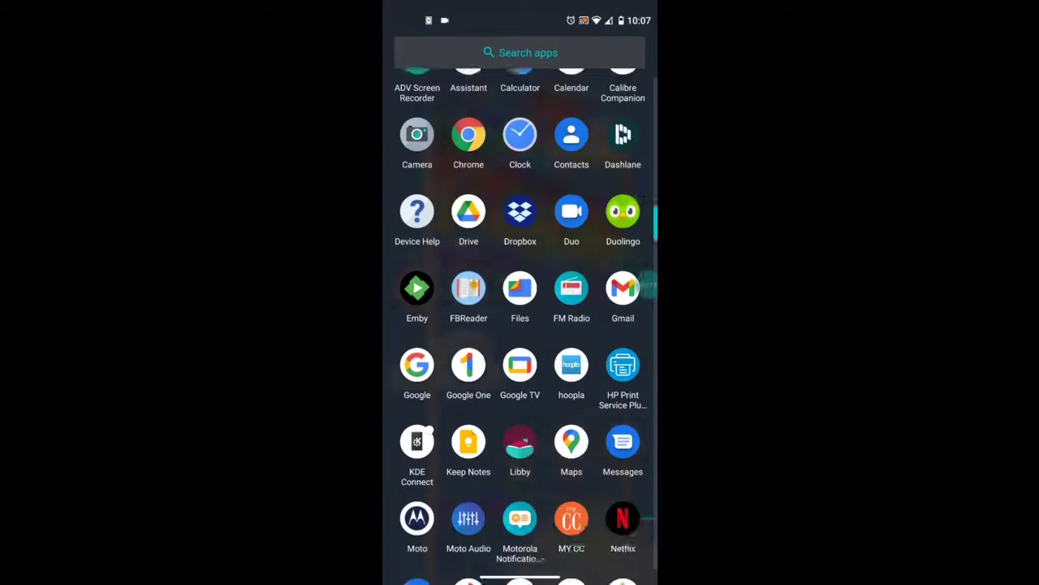
scroll(520, 325, "down", 3)
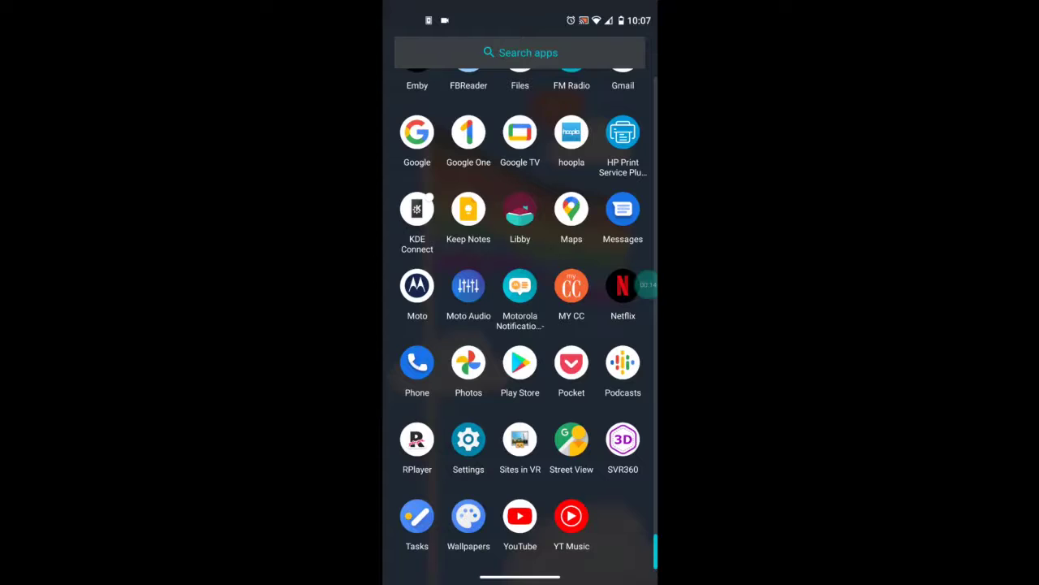
left_click(520, 363)
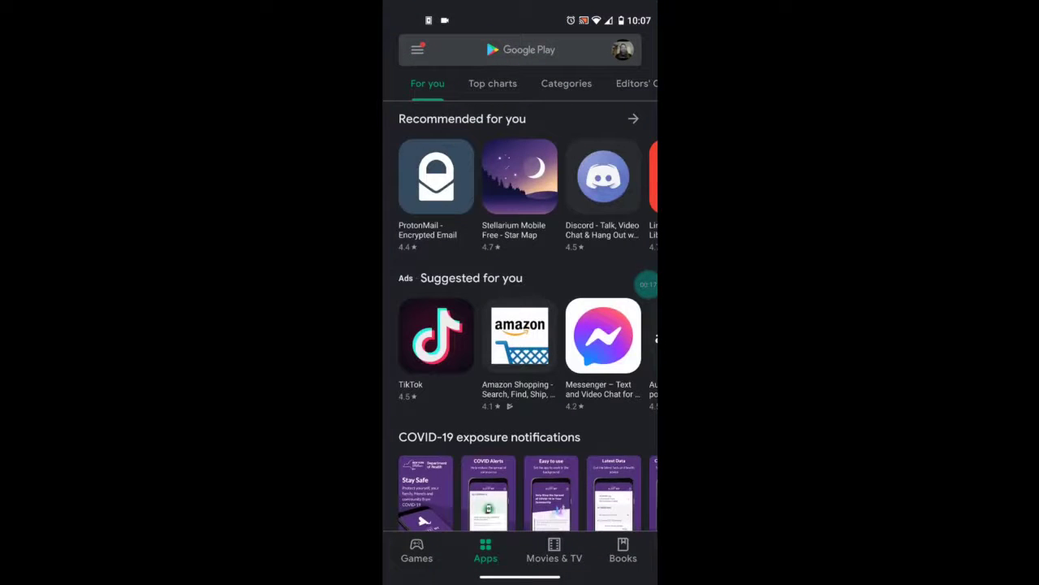
left_click(520, 49)
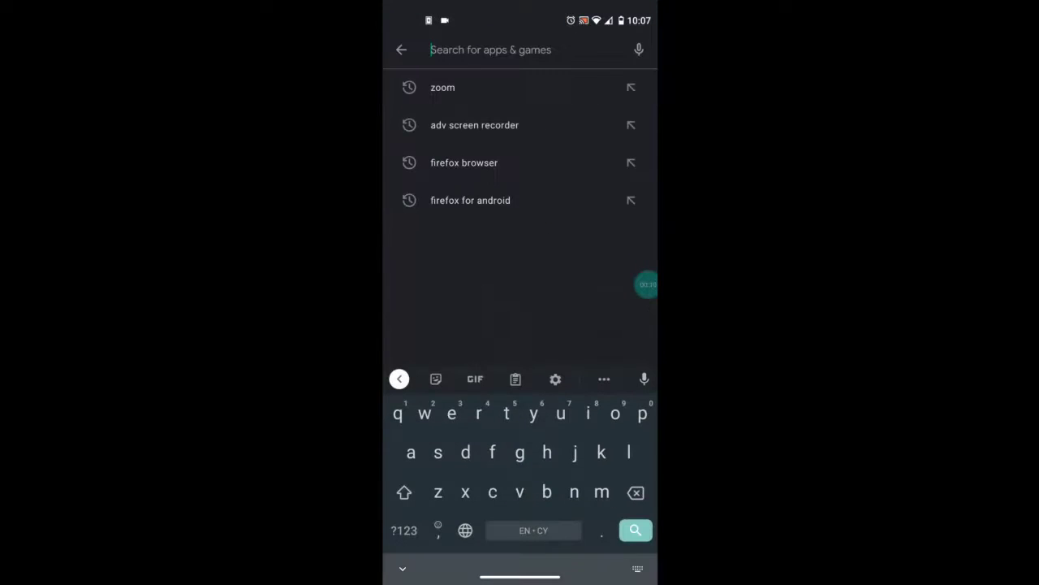
type("z")
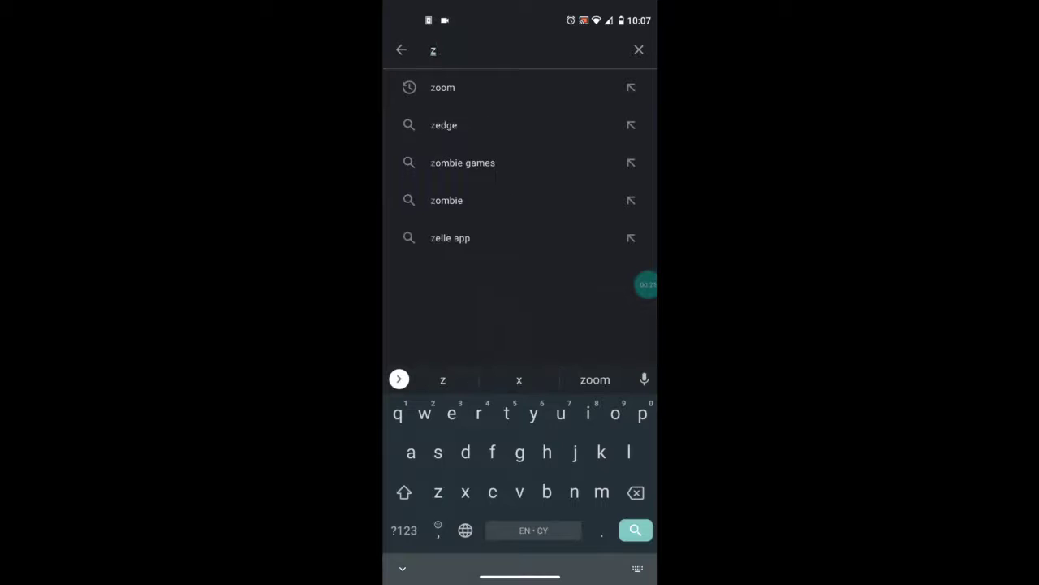
type("oom")
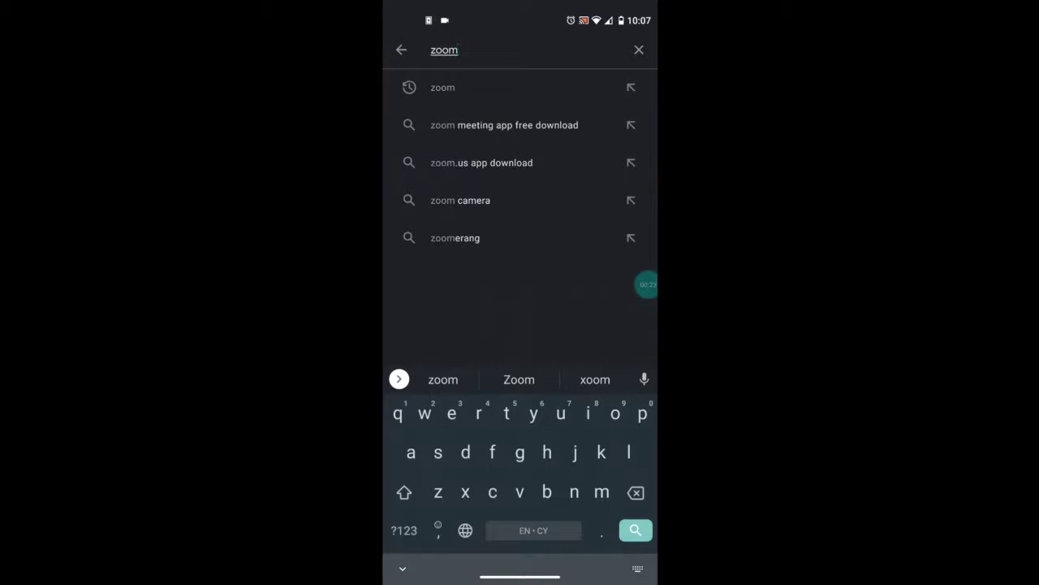
key("Return")
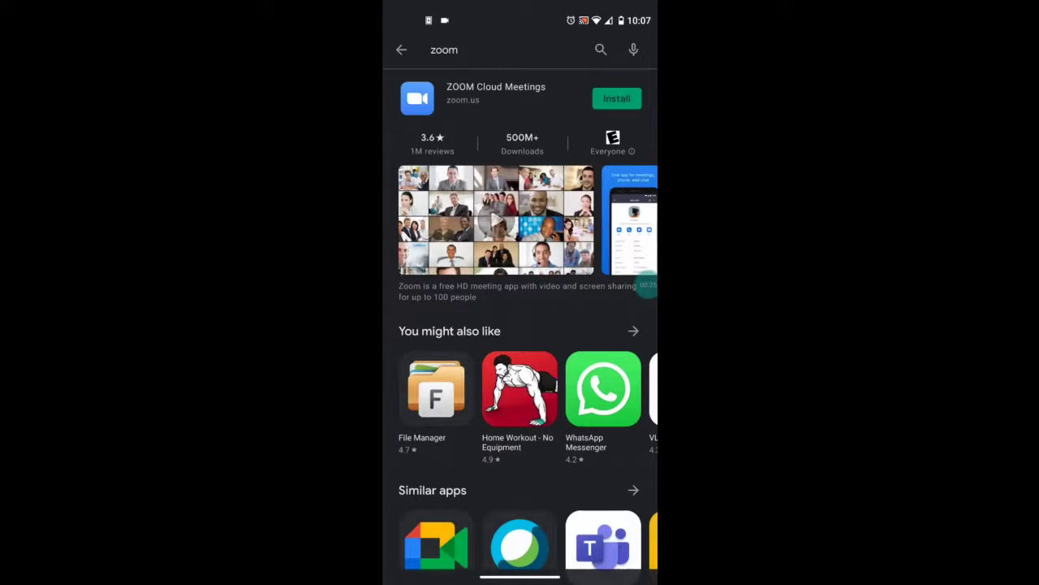
Open the ZOOM Cloud Meetings details page and install it on the phone
left_click(495, 89)
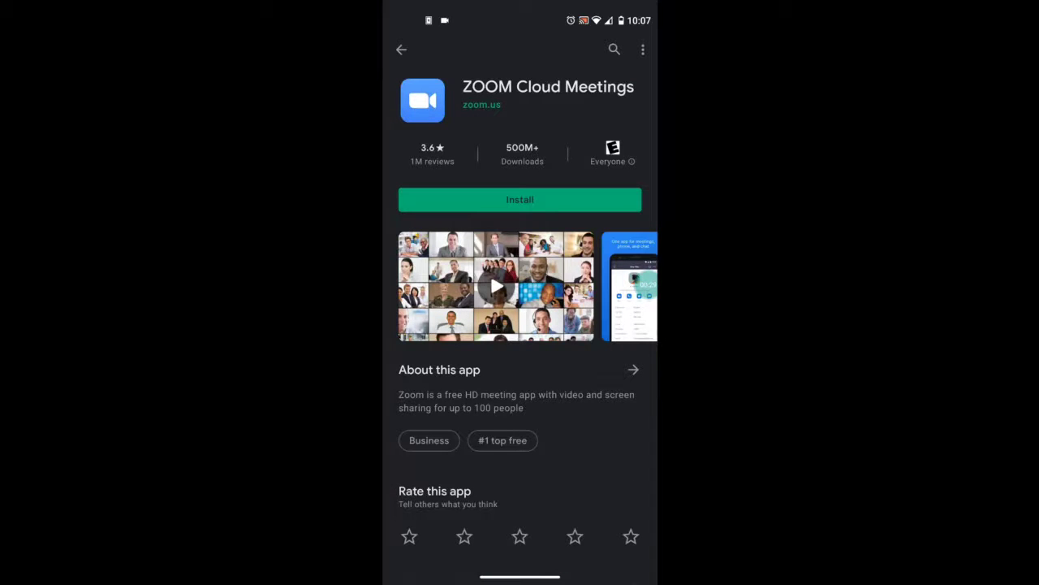
left_click(519, 199)
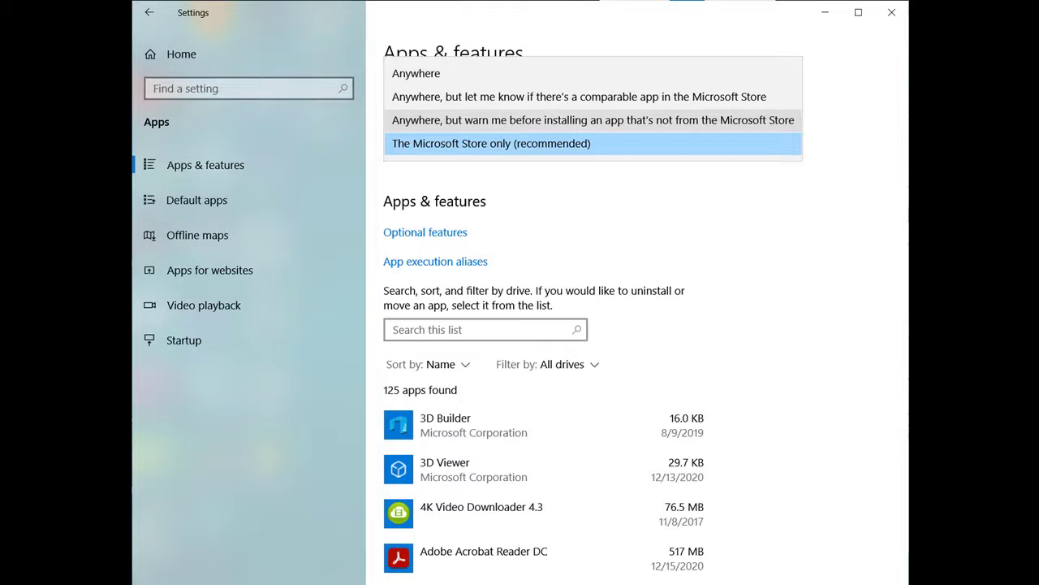
Set app sources to 'Anywhere, but warn me before installing an app that's not from the Microsoft Store'
left_click(593, 119)
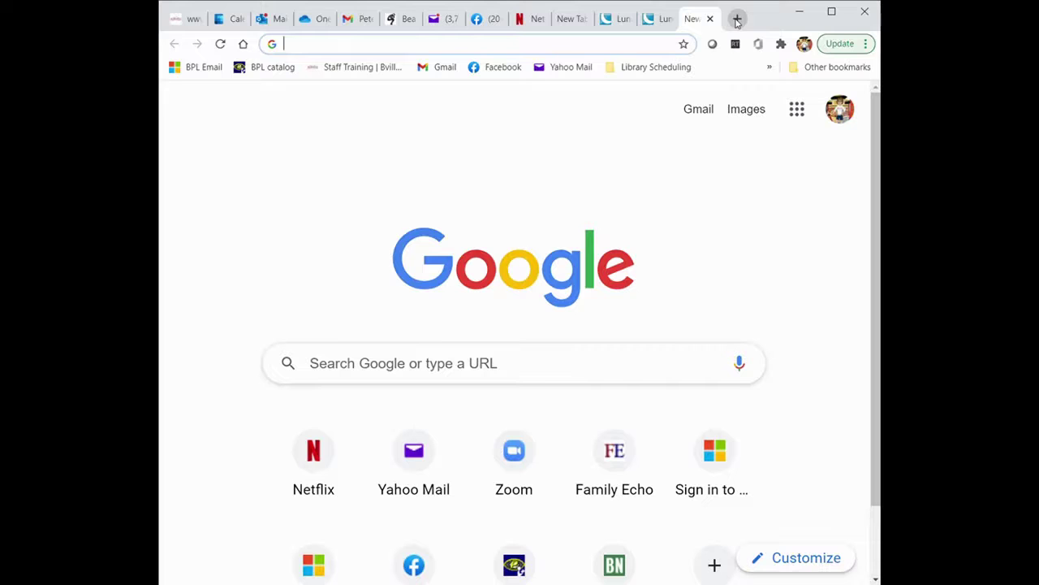
Load zoom.us and go to Download Zoom Client under Resources
type("zo")
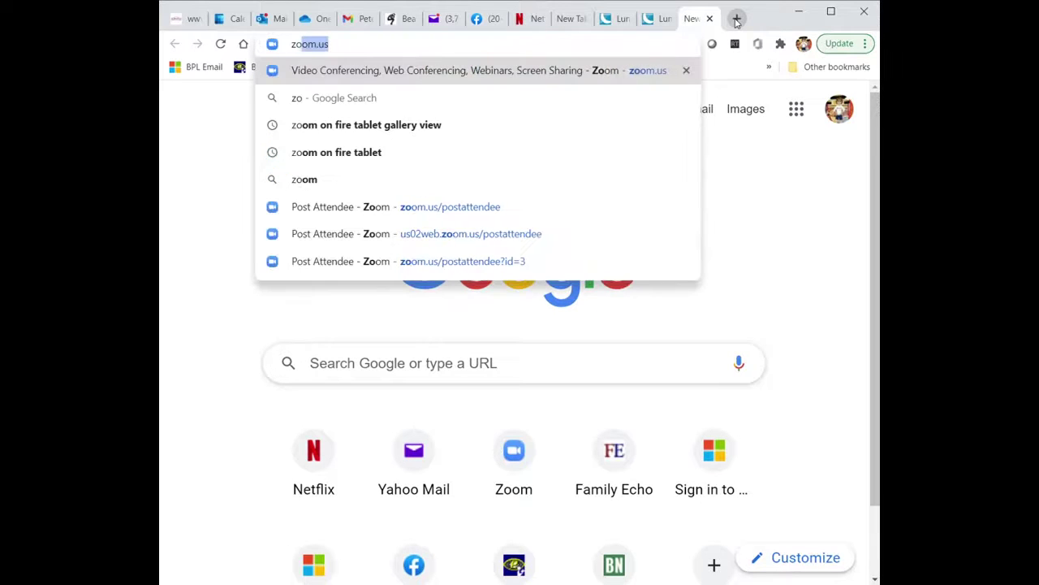
type("om.us")
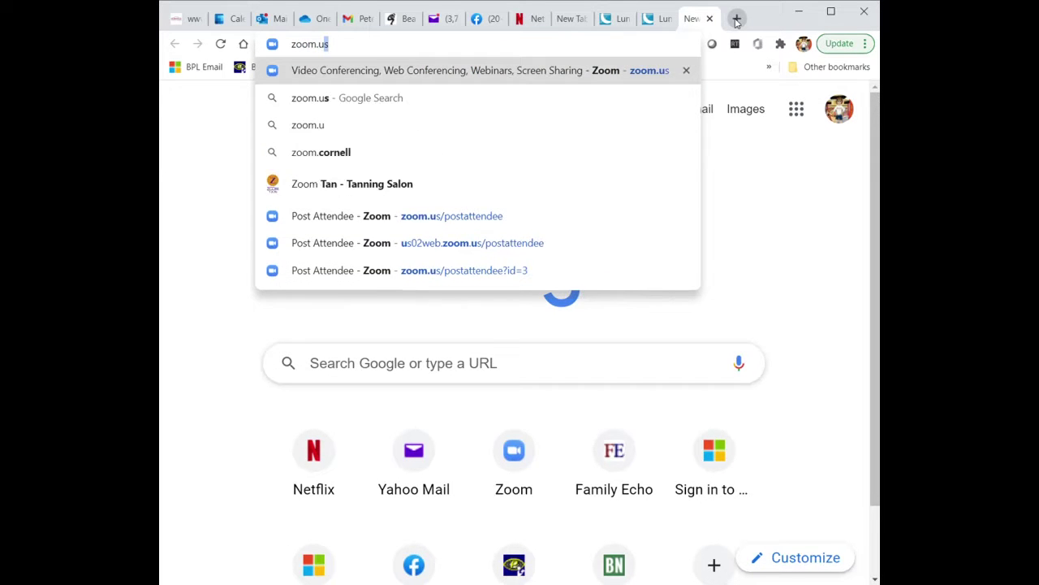
key("Return")
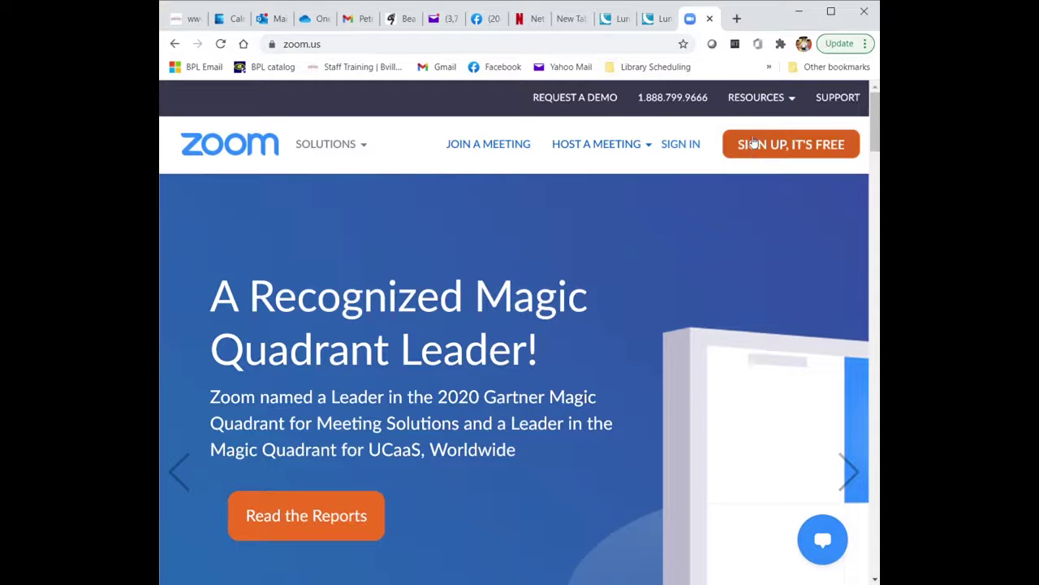
mouse_move(769, 100)
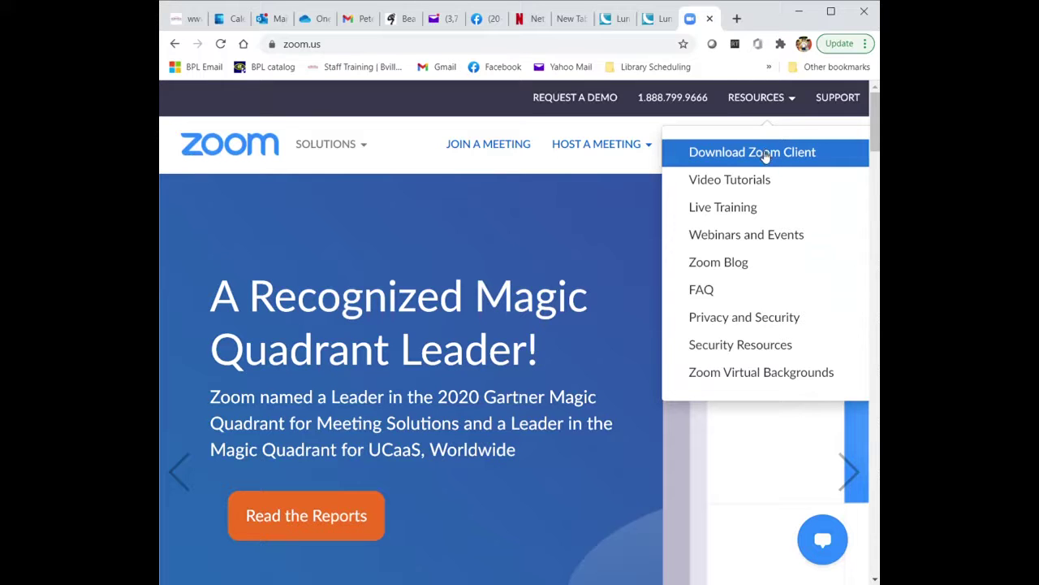
left_click(766, 157)
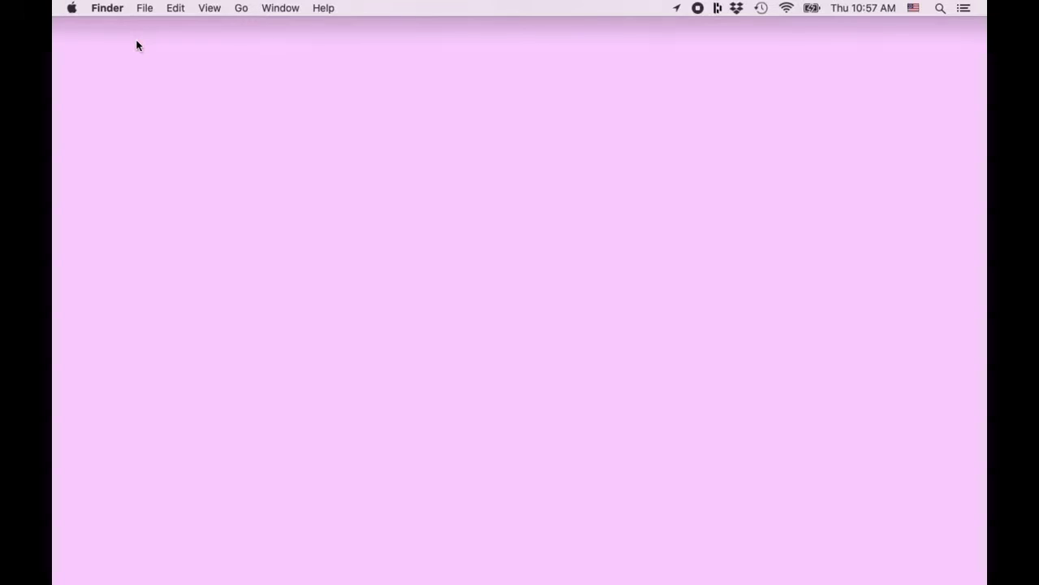
Unlock Security & Privacy with the admin password, allow App Store and identified developers, then relock
left_click(73, 9)
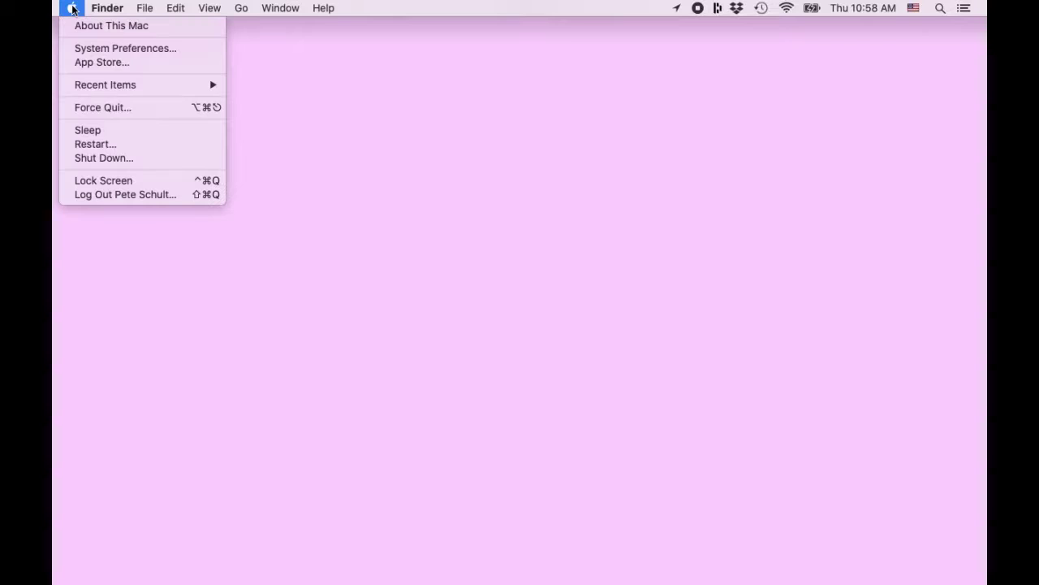
left_click(82, 50)
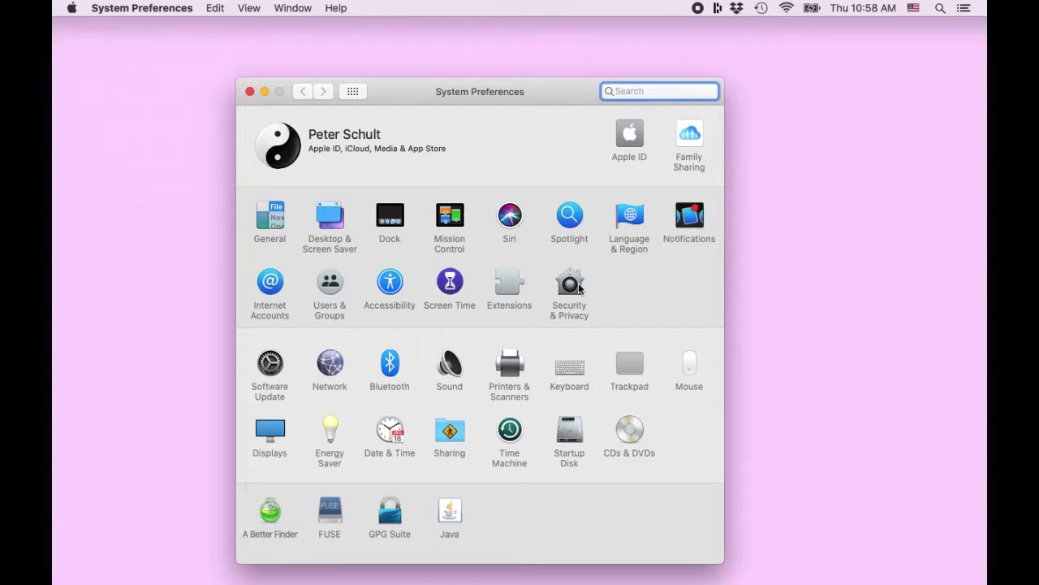
left_click(578, 285)
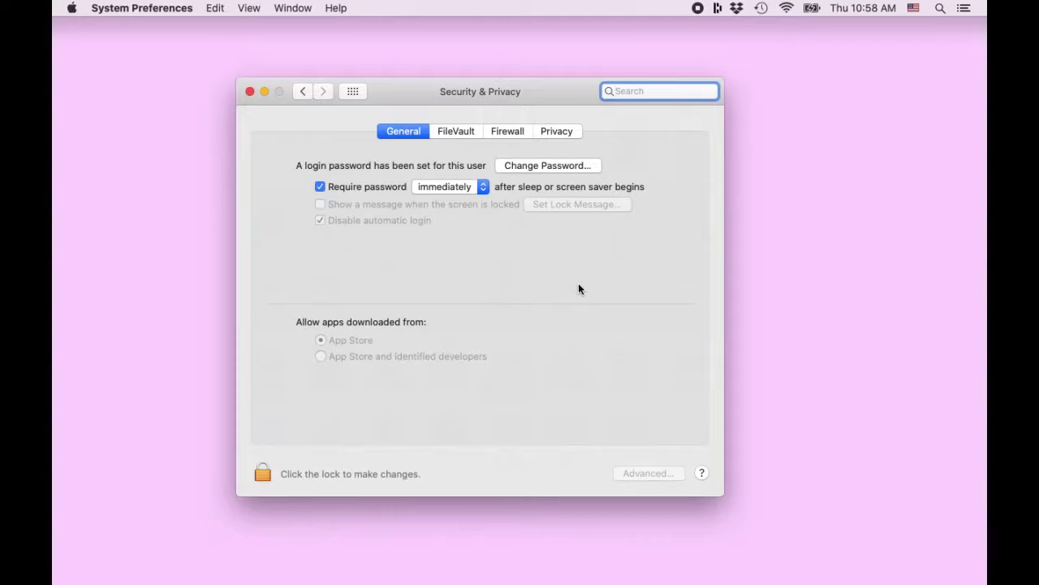
left_click(263, 475)
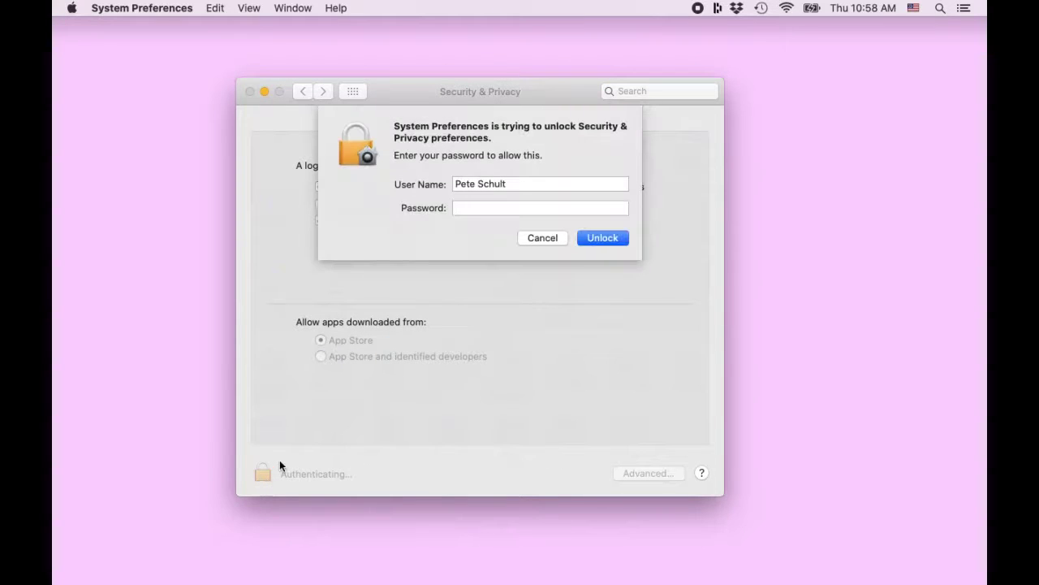
type("•••••••••")
key("Return")
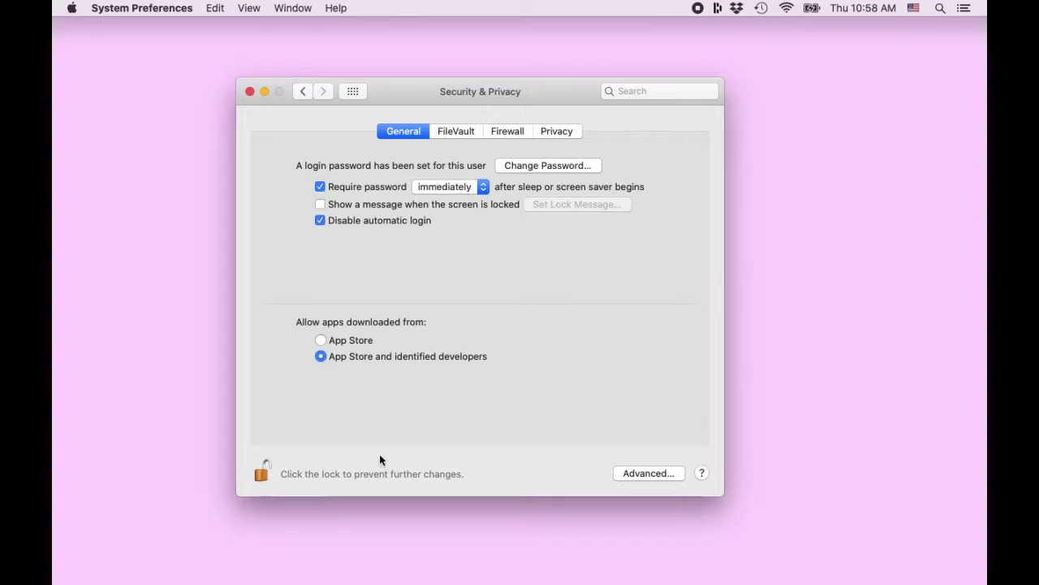
left_click(261, 472)
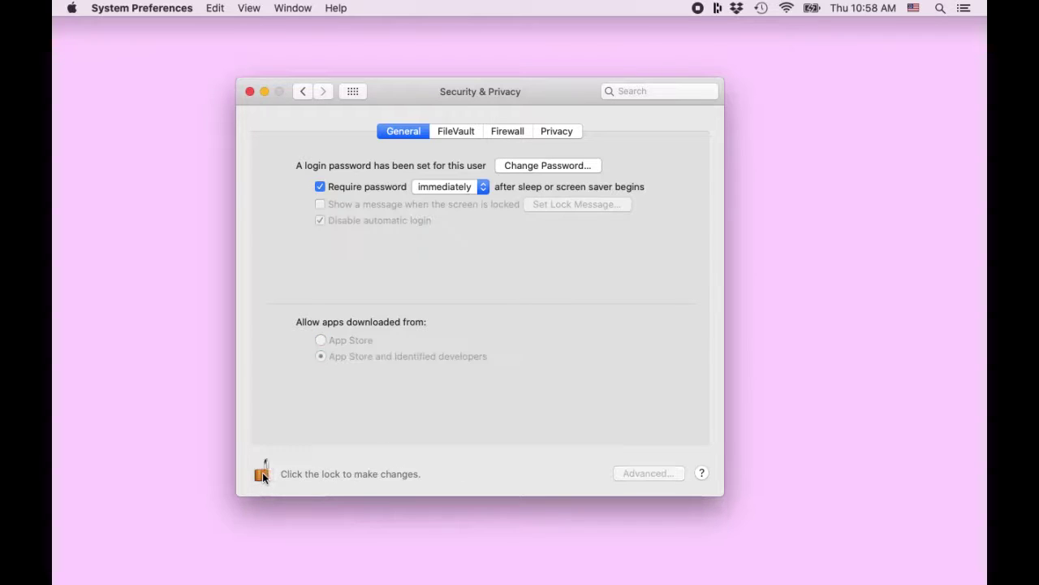
Close Security & Privacy, load zoom.us, and download the Zoom Client for Meetings installer
left_click(250, 91)
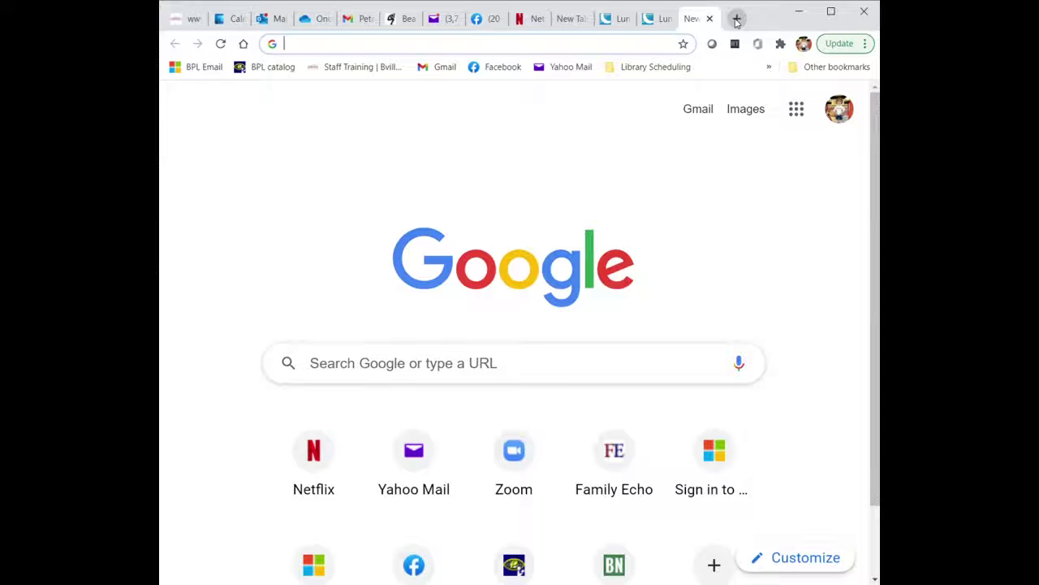
type("zoom.us")
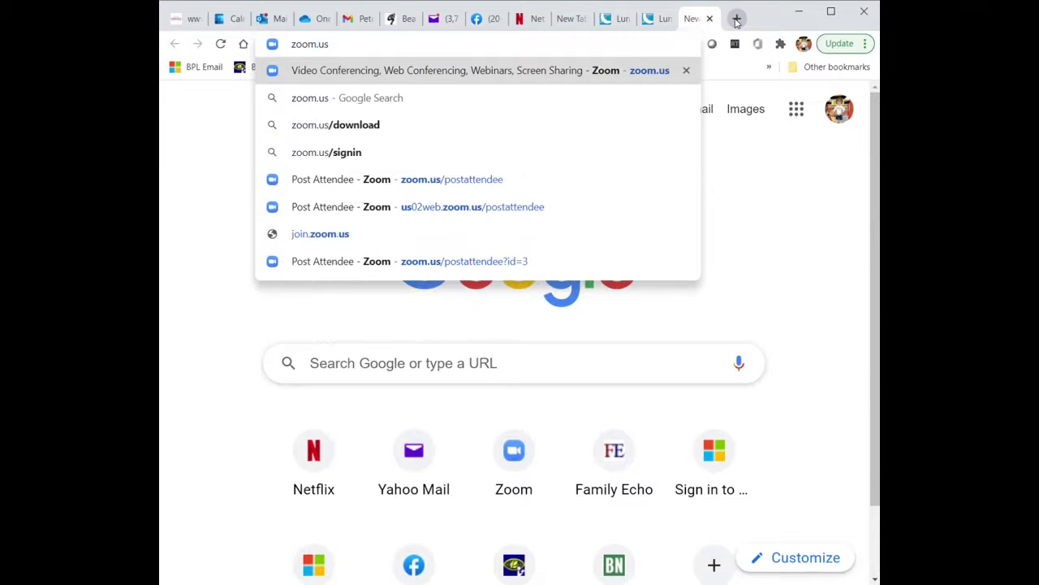
key("Return")
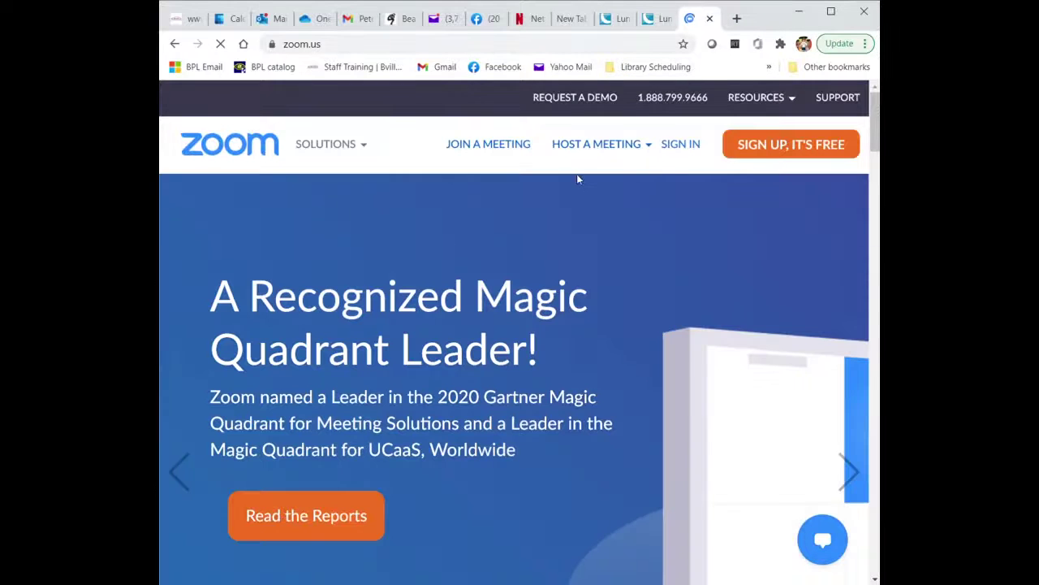
mouse_move(769, 102)
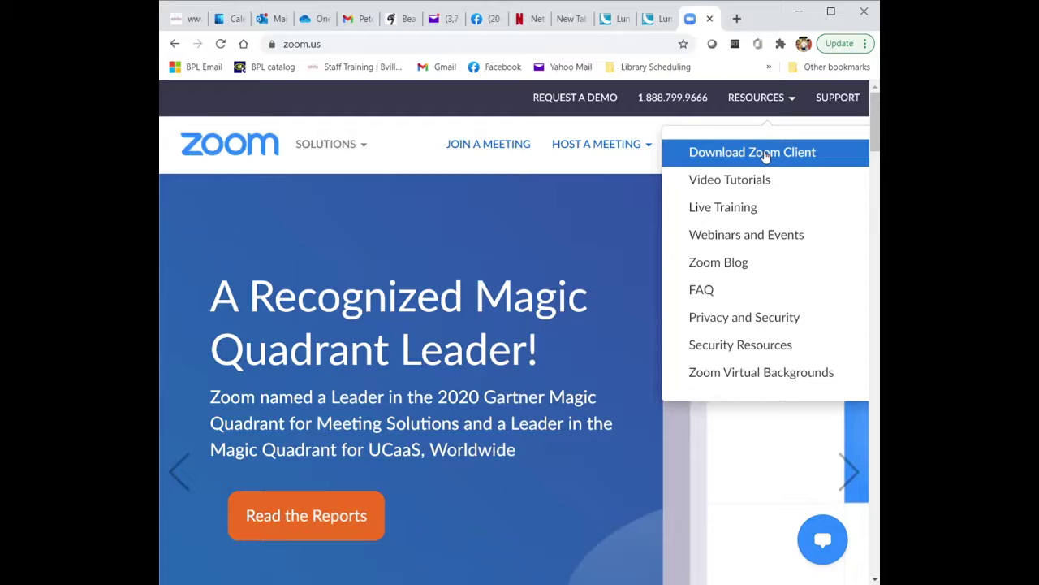
left_click(766, 156)
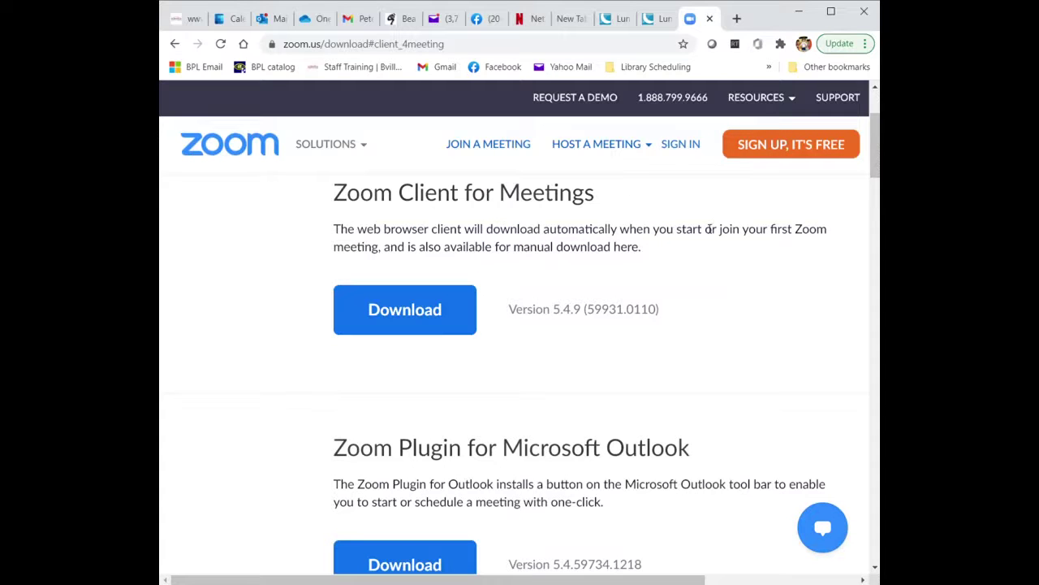
left_click(428, 316)
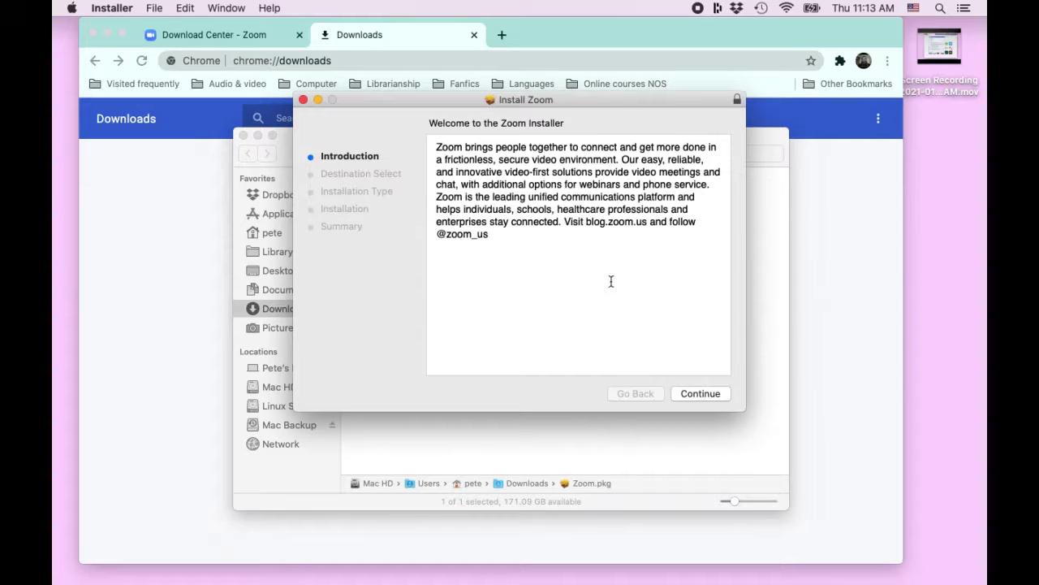
Install Zoom for all users on Mac HD, authorizing with the admin password
left_click(698, 394)
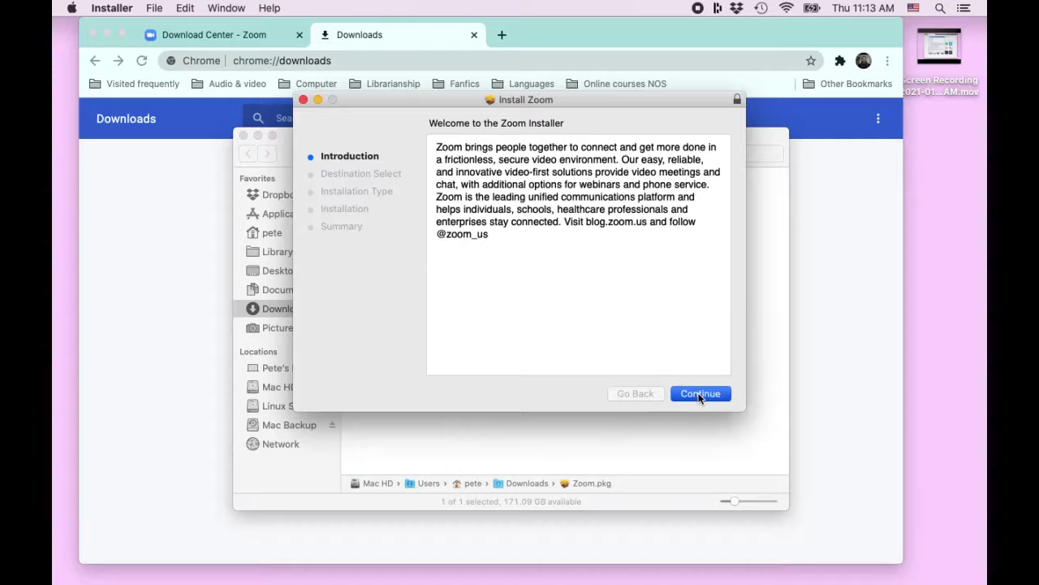
left_click(699, 394)
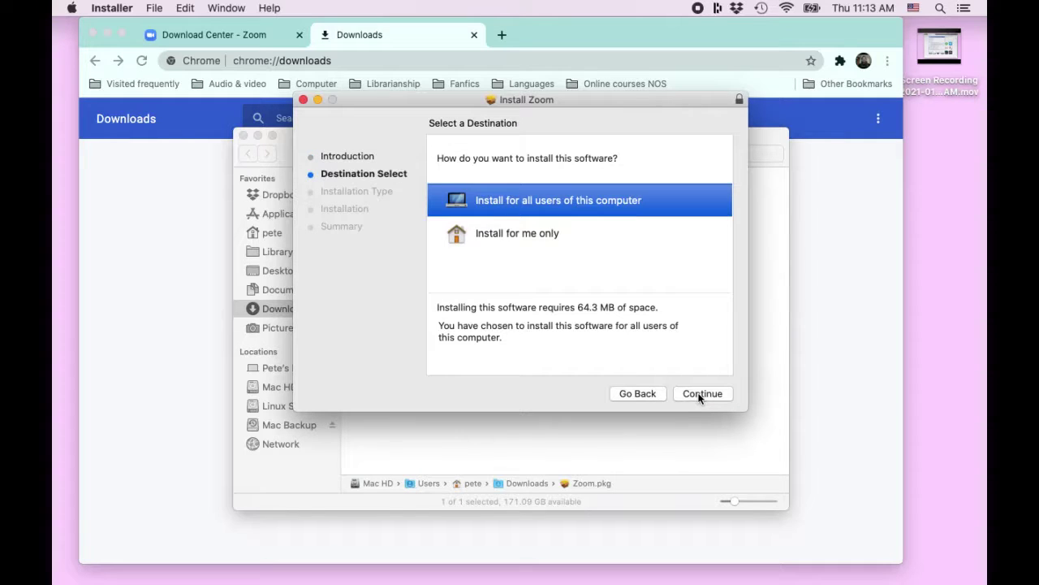
left_click(700, 395)
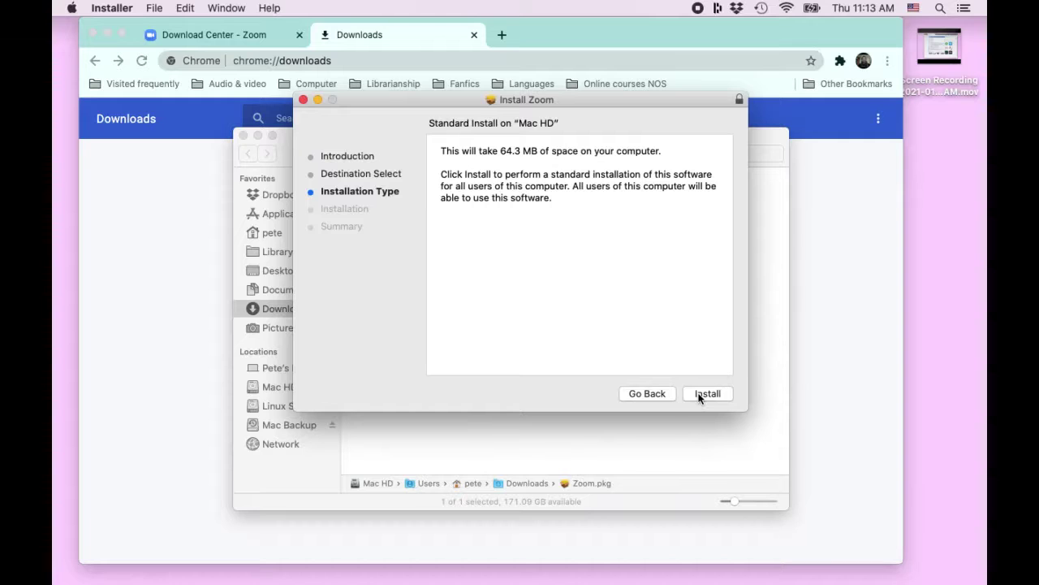
left_click(700, 394)
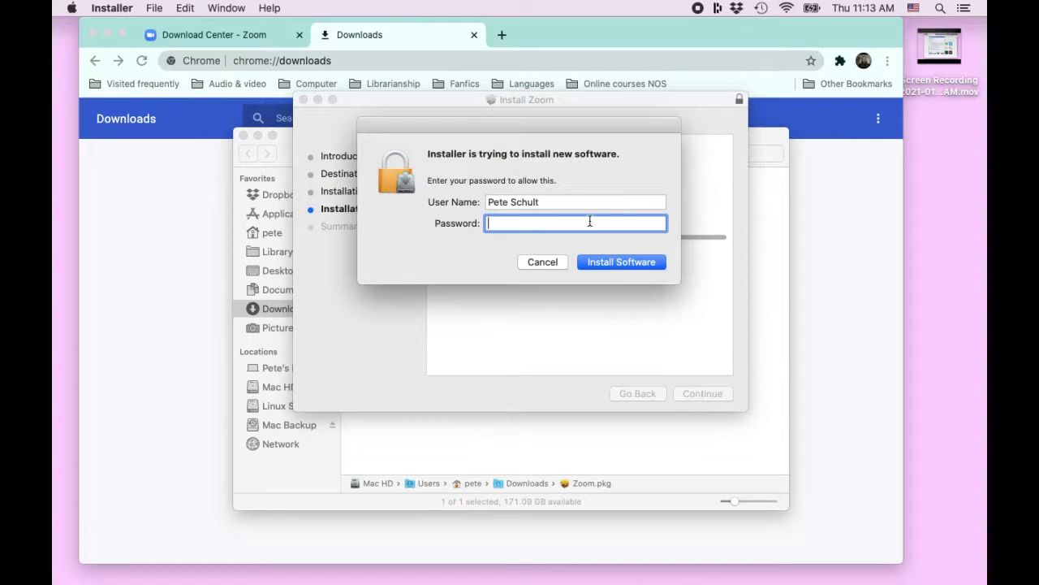
type("••••••••••")
key("Return")
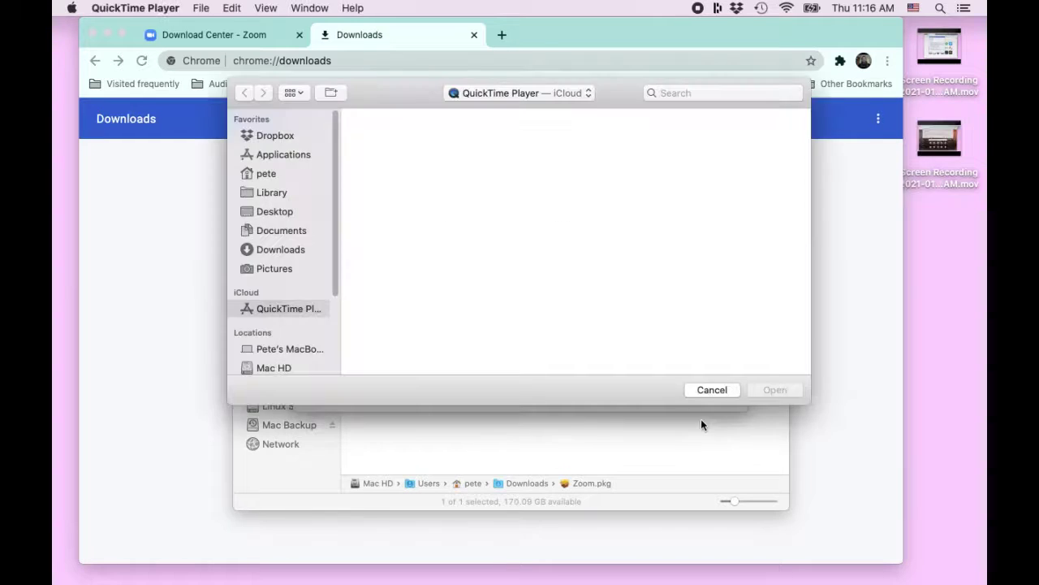
left_click(707, 391)
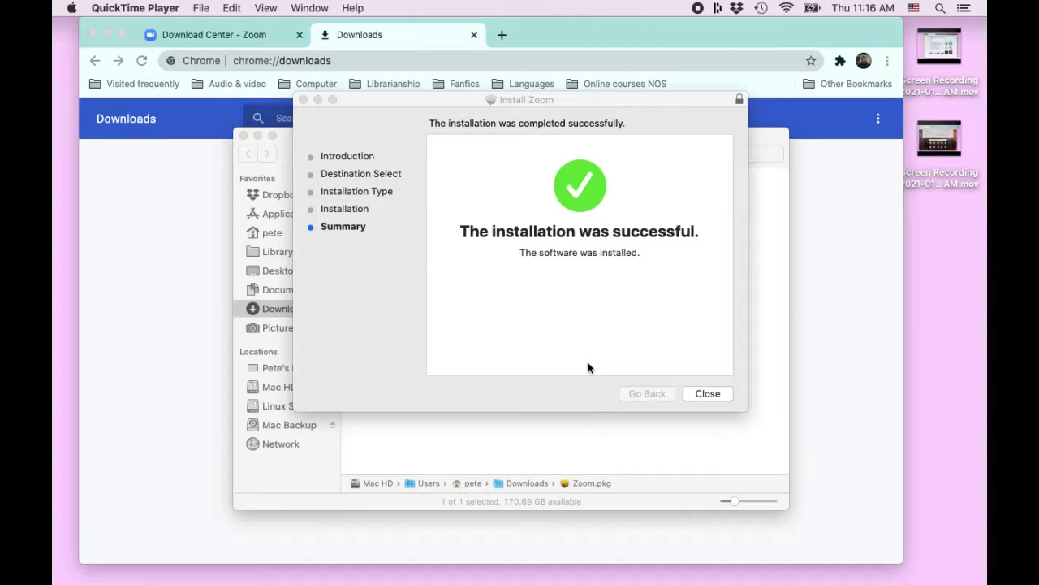
left_click(724, 393)
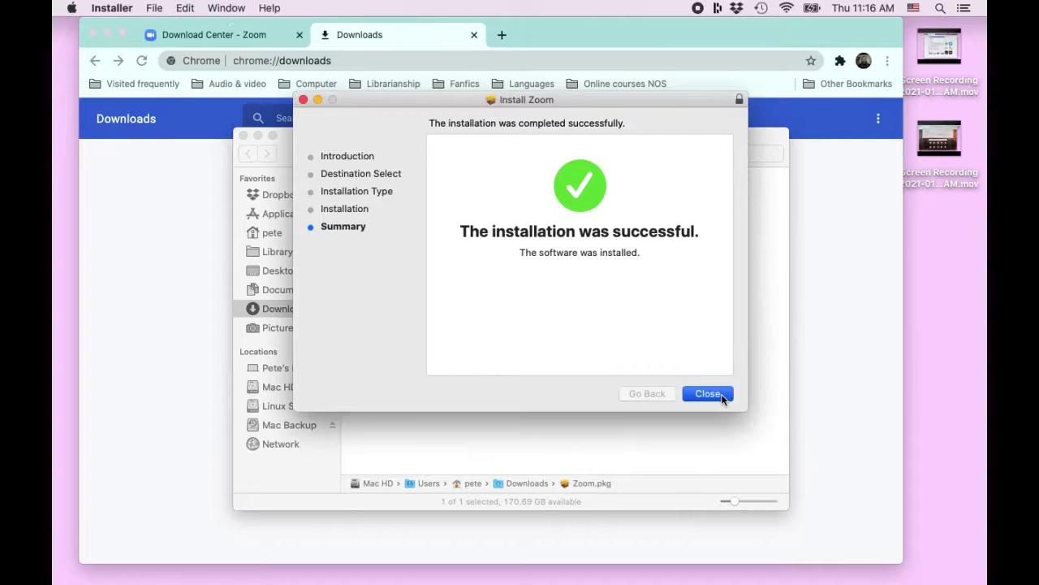
left_click(721, 396)
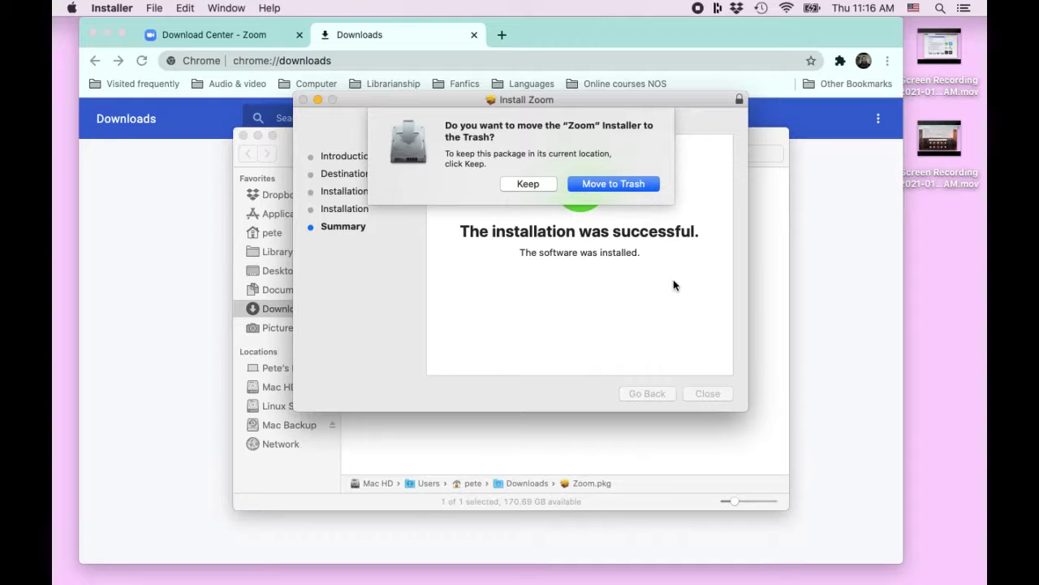
Trash the Zoom installer package, close the Finder Downloads window, and open Launchpad
left_click(607, 185)
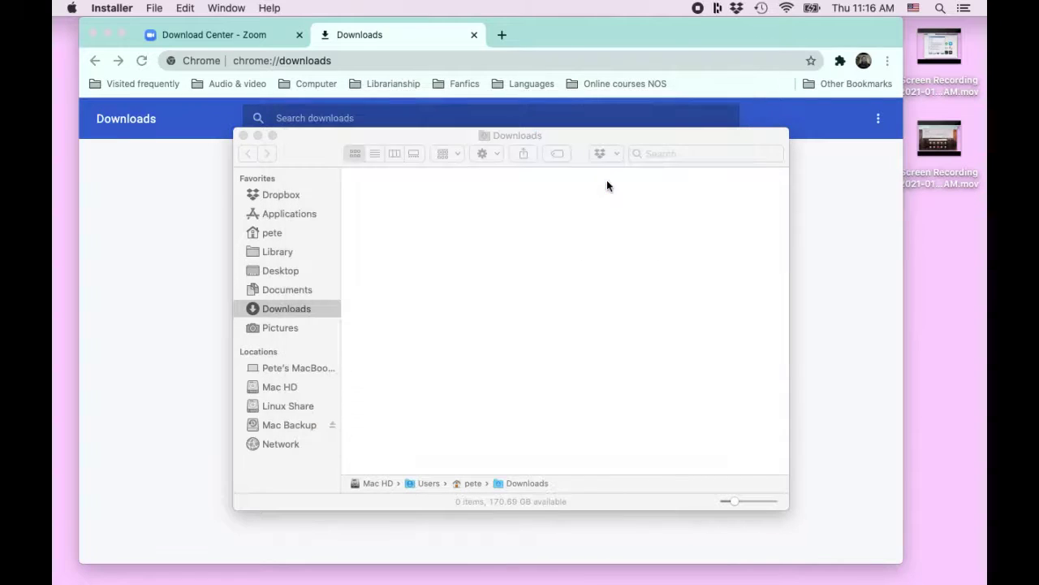
left_click(244, 135)
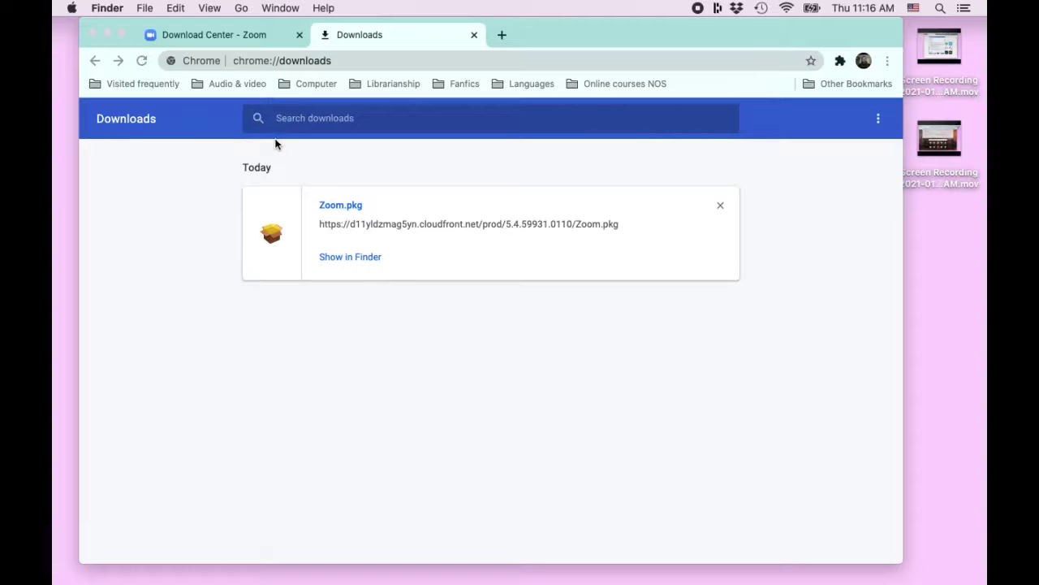
mouse_move(235, 568)
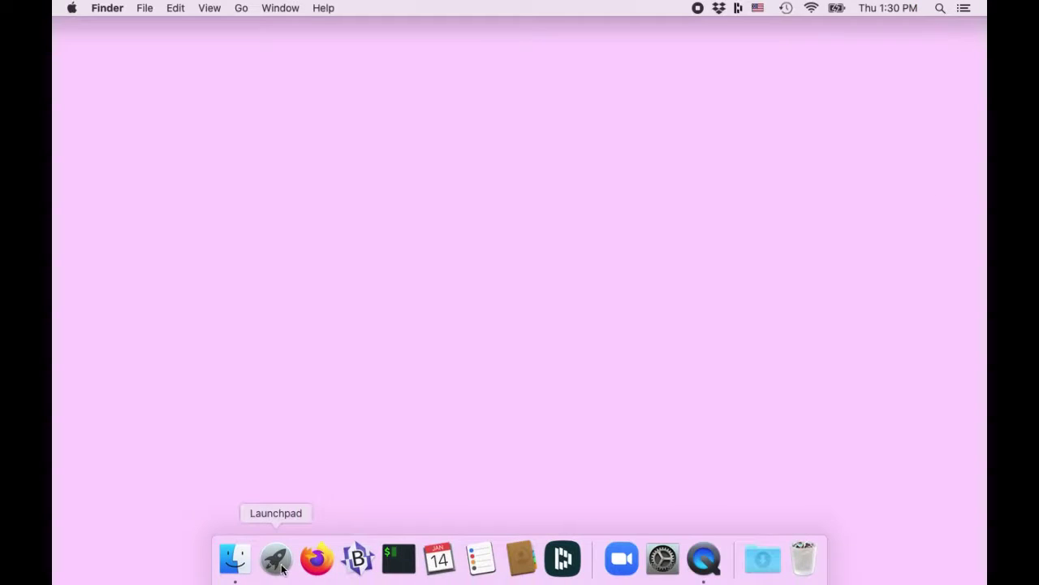
left_click(282, 568)
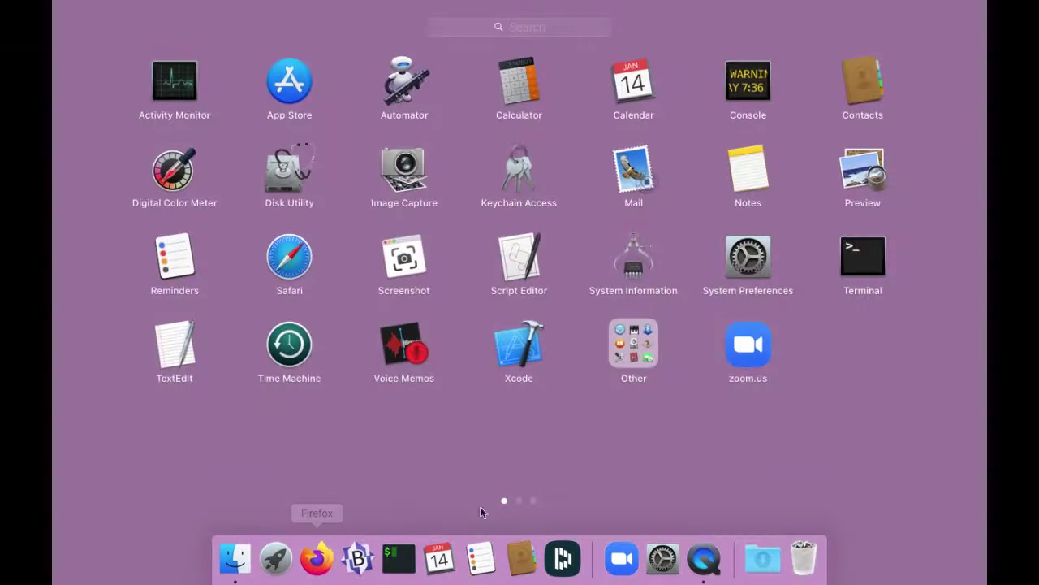
Launch zoom.us from Launchpad and sign in by entering the account e-mail and password
left_click(750, 351)
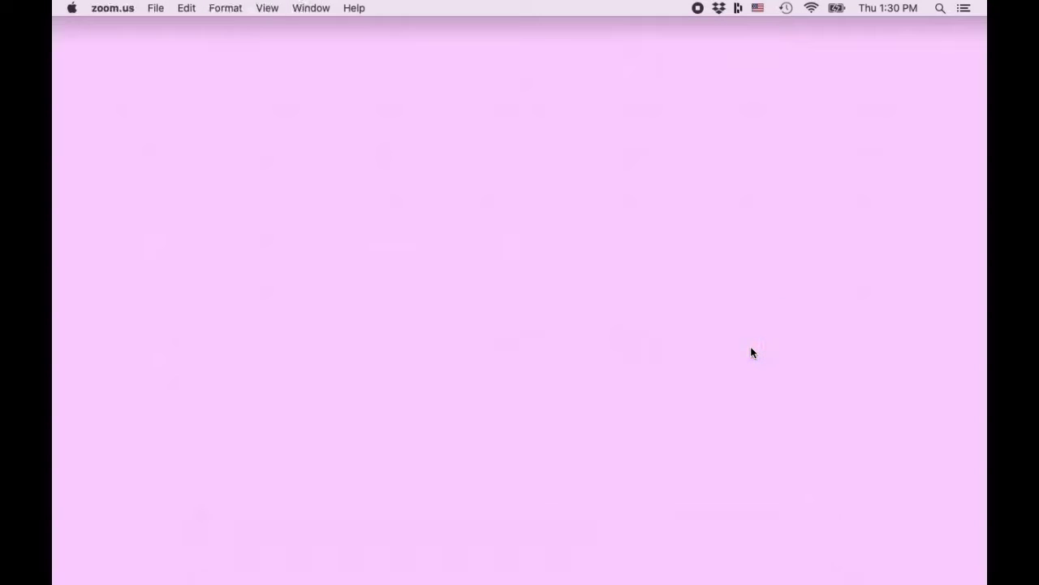
left_click(524, 320)
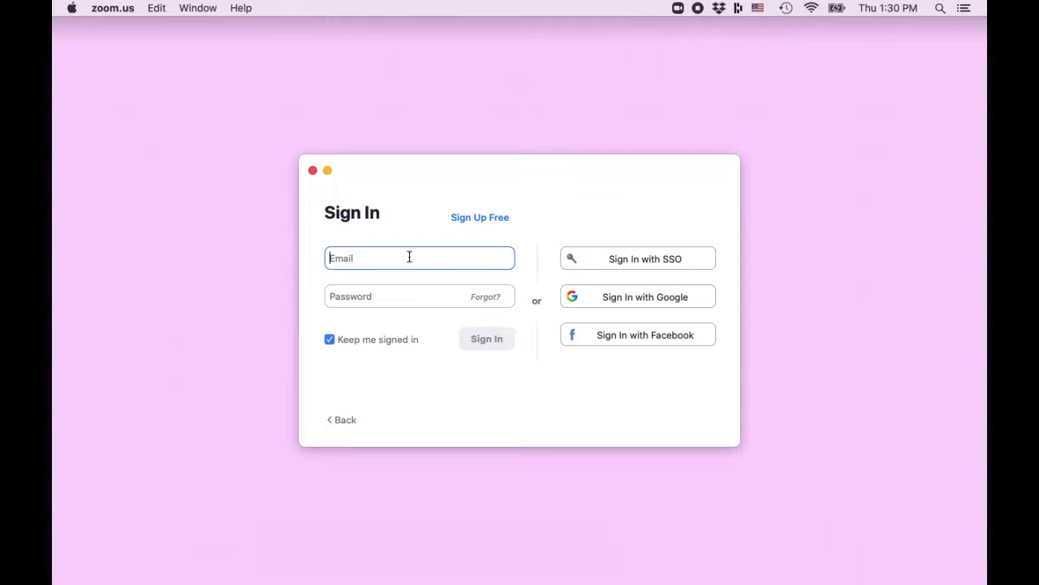
key("Tab")
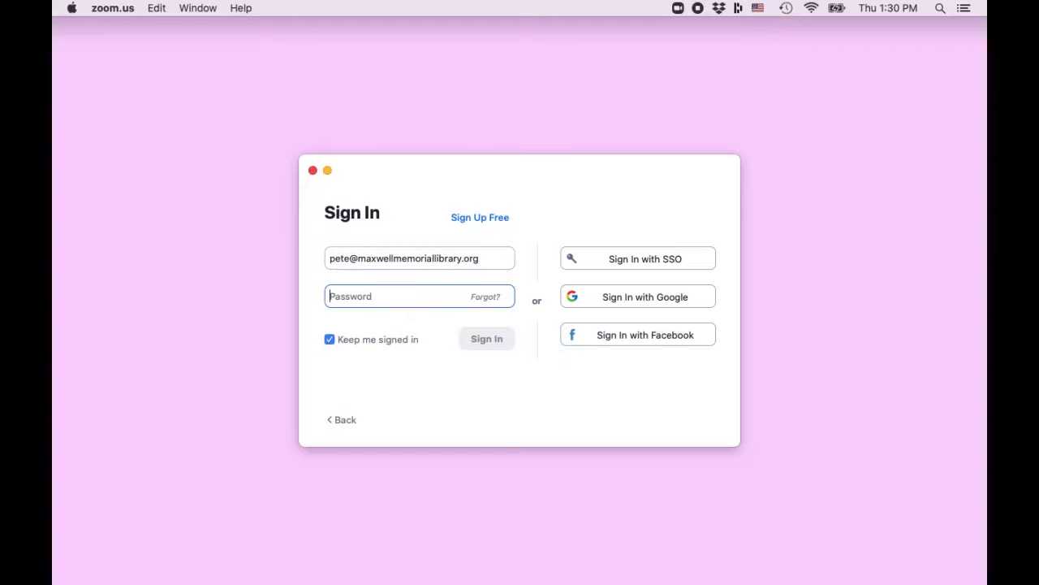
type("•••")
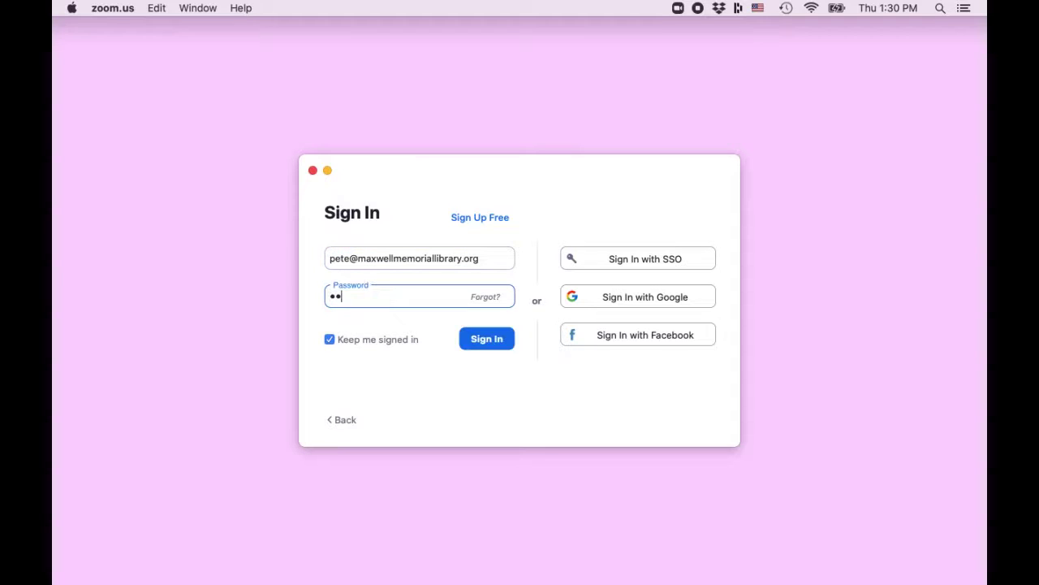
type("••••••••••••")
key("Return")
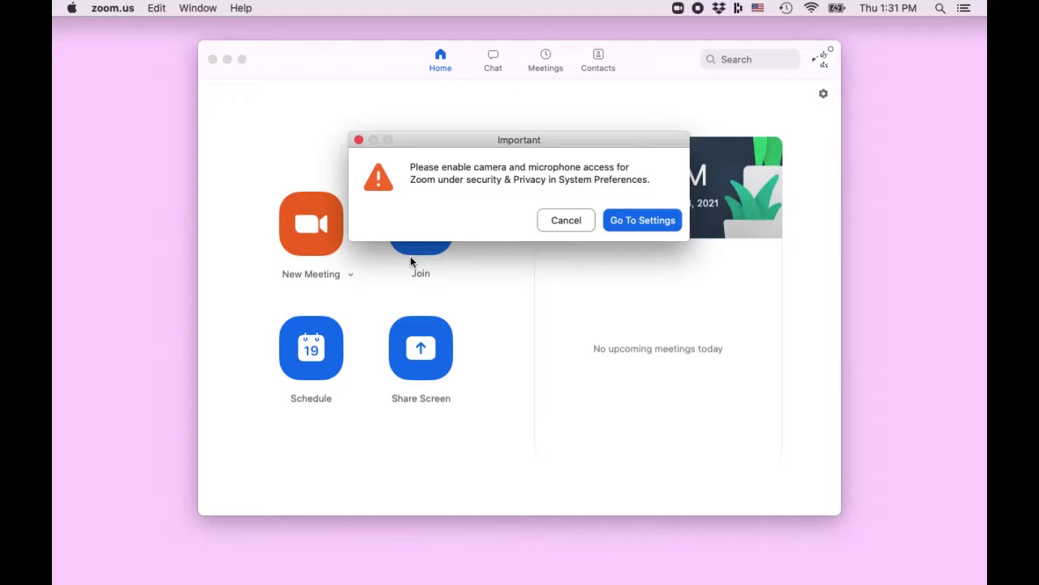
Grant zoom.us.app microphone access in Security & Privacy, postponing the Zoom restart
left_click(639, 220)
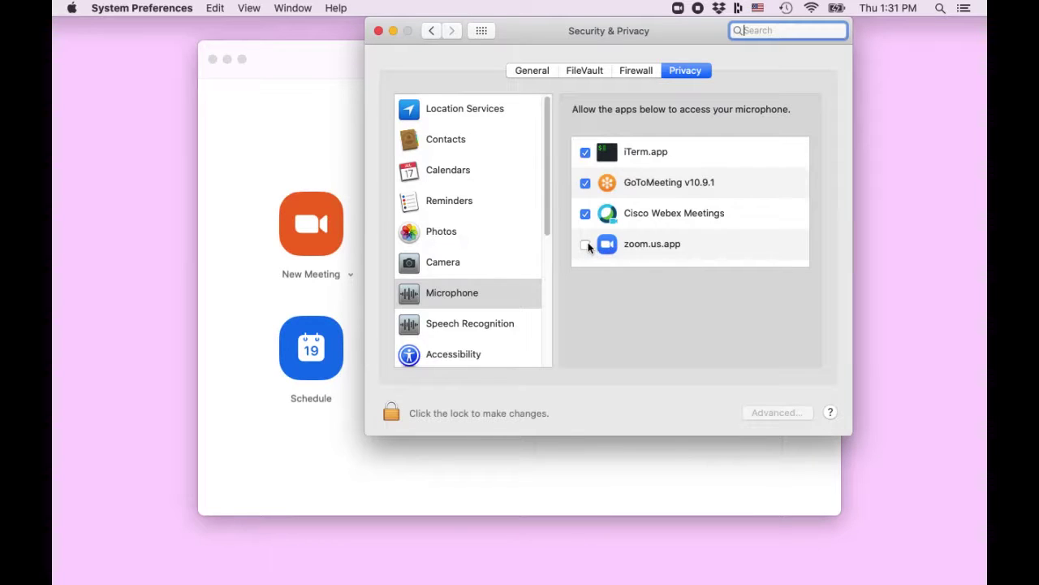
left_click(585, 245)
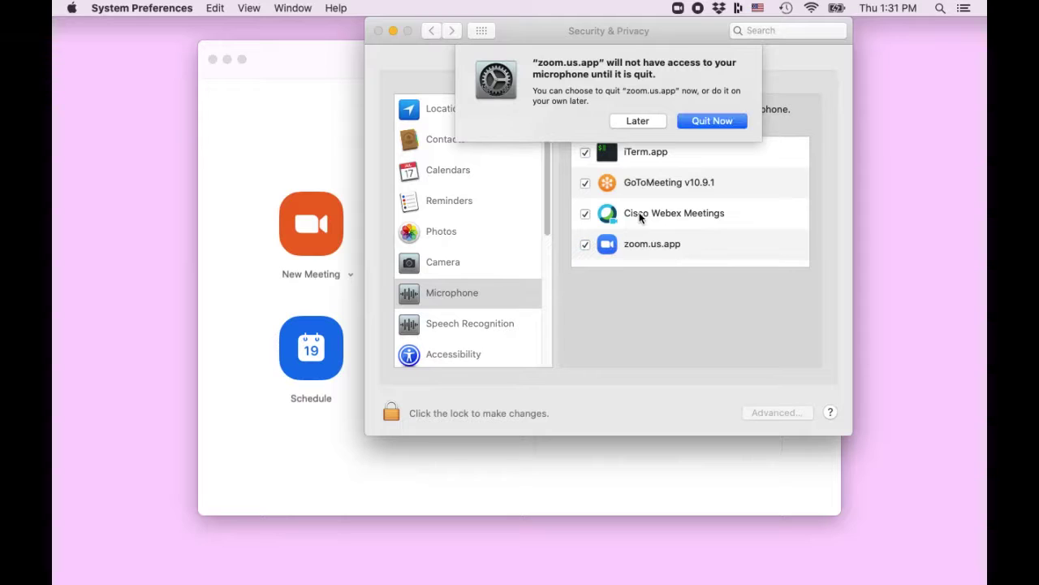
left_click(658, 126)
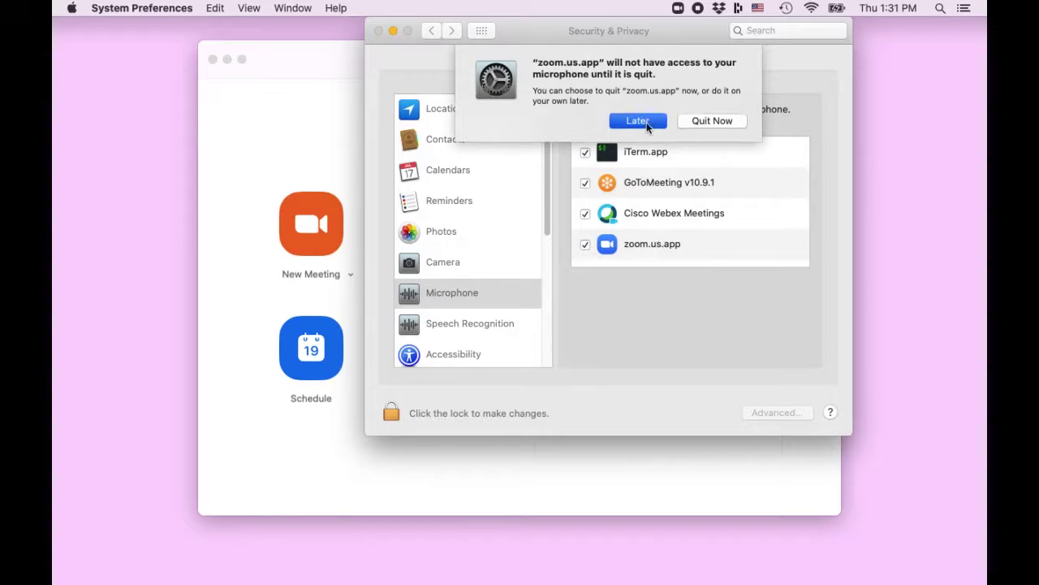
Grant zoom.us.app camera access, quit Zoom, and close Security & Privacy
left_click(454, 265)
left_click(584, 214)
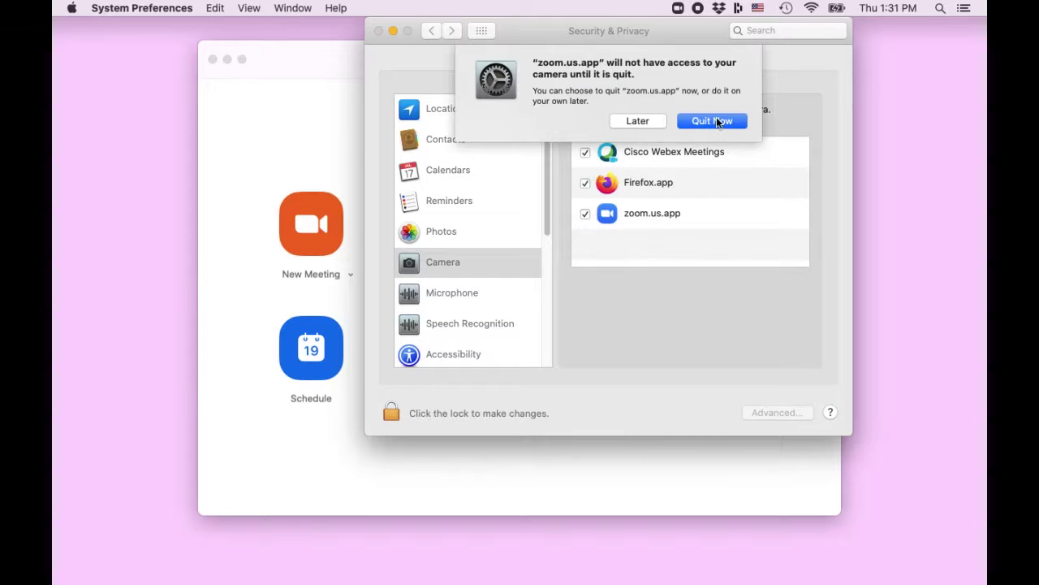
left_click(713, 122)
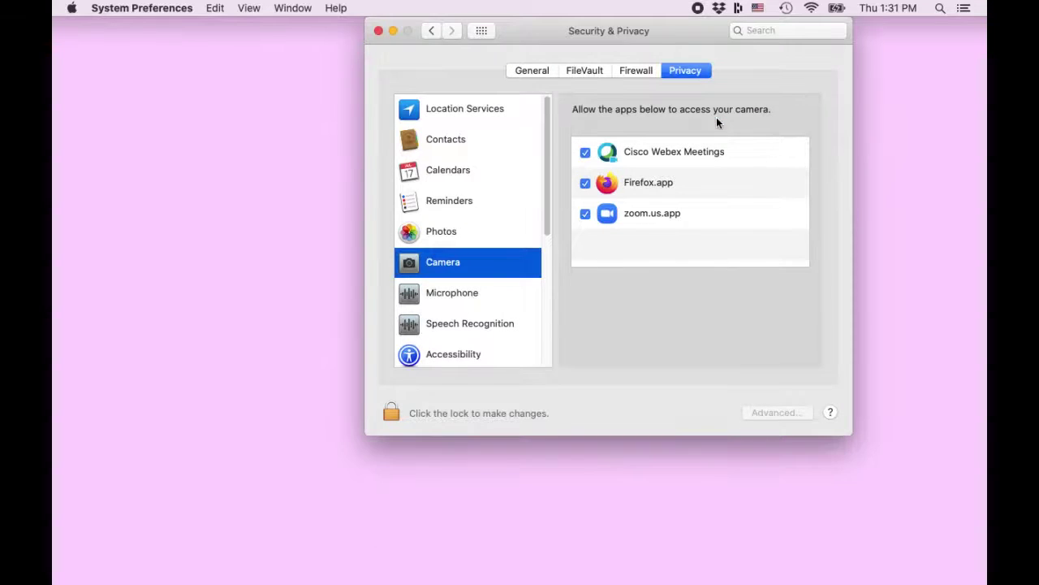
left_click(379, 32)
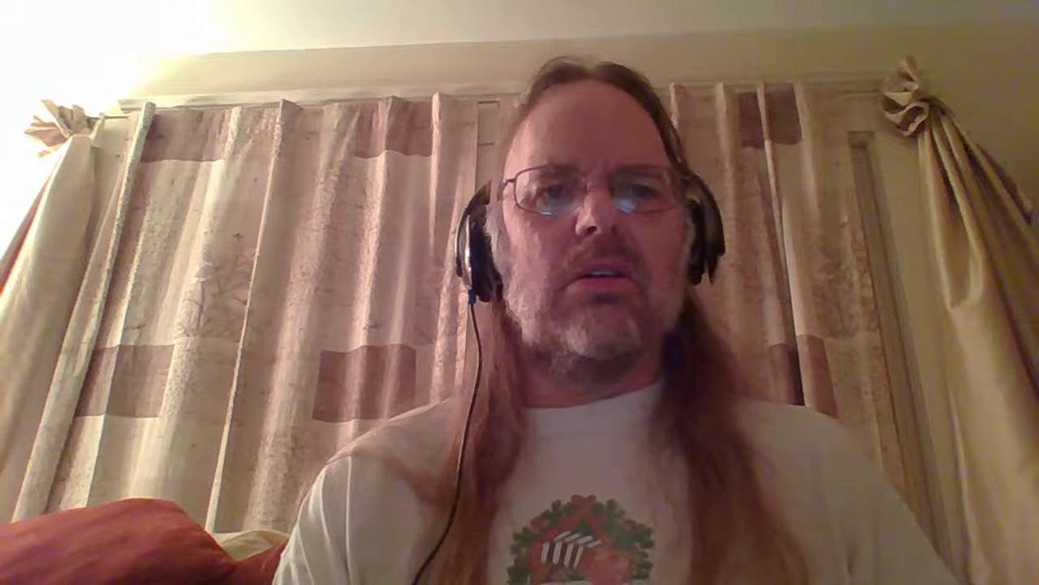